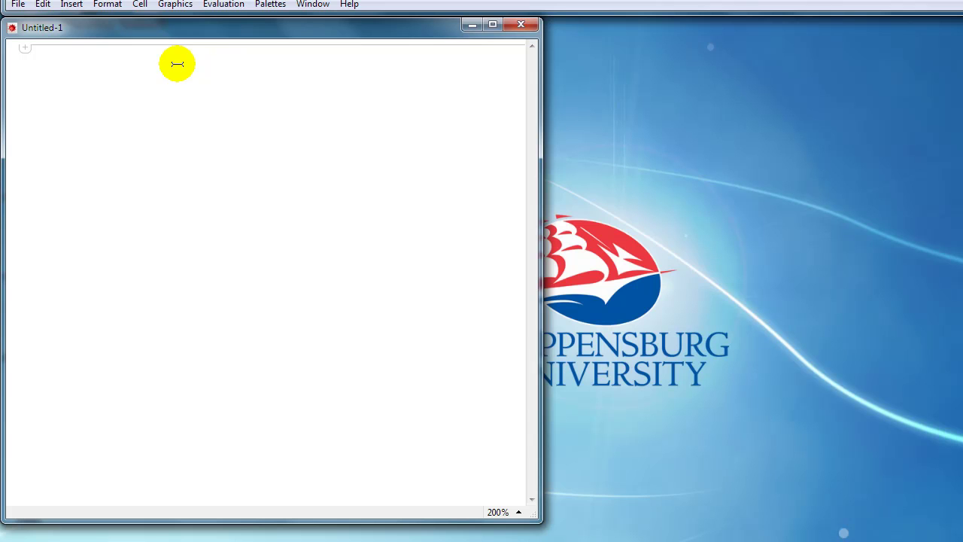
- Solve x^2-1=3x as a free-form query for x = (3±√13)/2, then swap in its Reduce code
{"action": "left_click", "coordinate": [177, 64]}
{"action": "type", "text": "="}
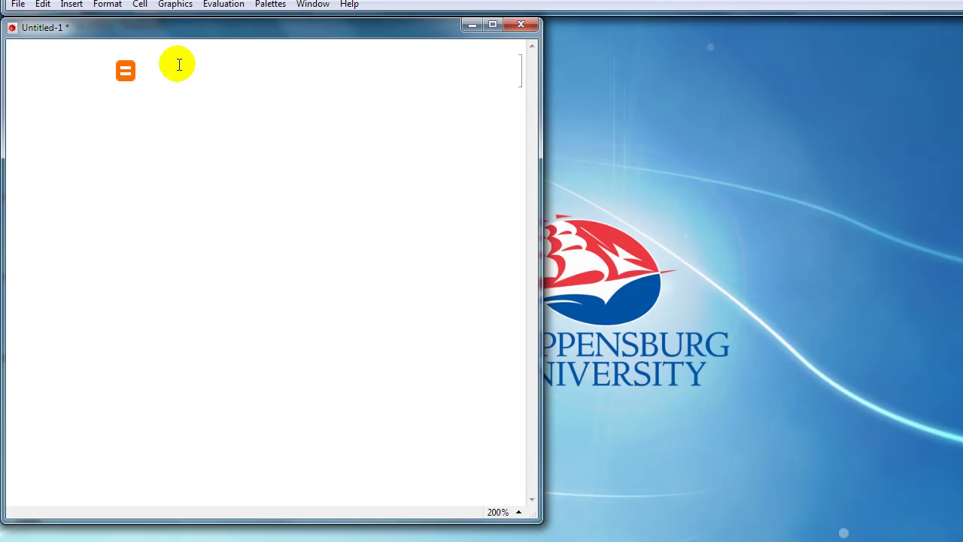
{"action": "type", "text": "solve x^"}
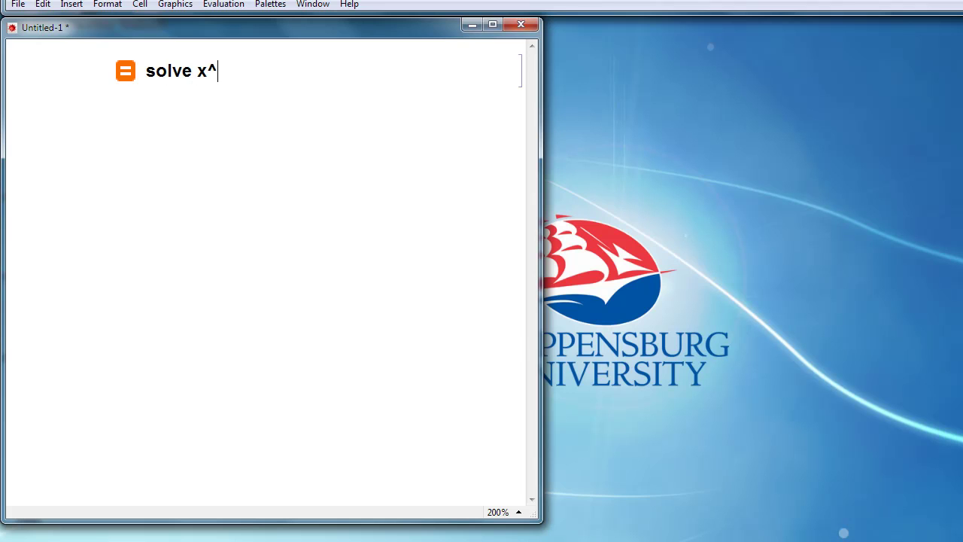
{"action": "type", "text": "2-1=3x"}
{"action": "key", "text": "shift+Return"}
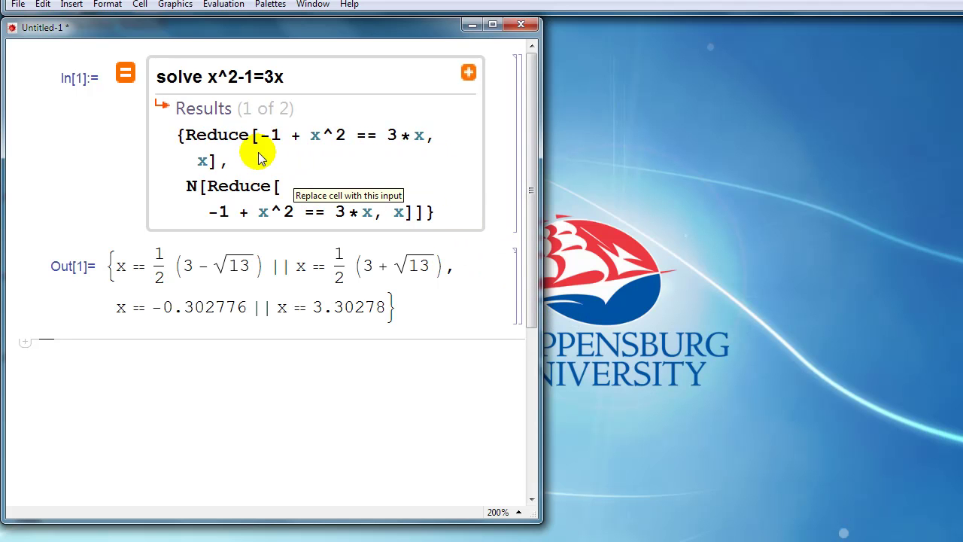
{"action": "left_click", "coordinate": [274, 191]}
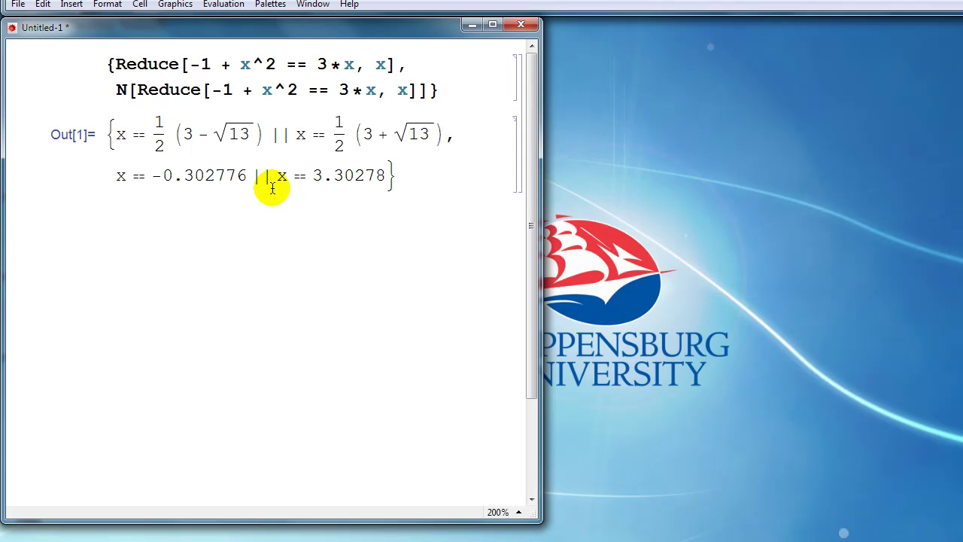
{"action": "left_click", "coordinate": [302, 207]}
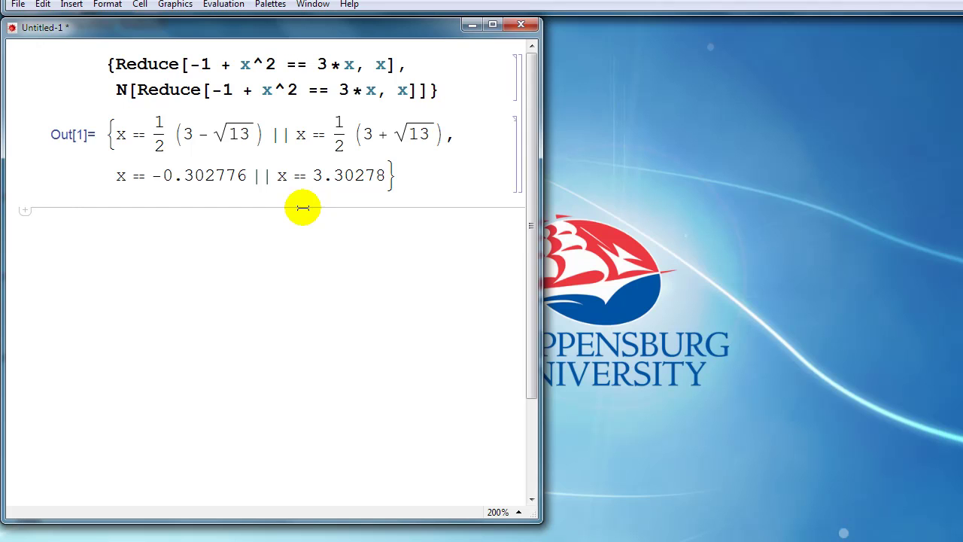
- Evaluate the free-form query 'plot the function y=x^2' to get a parabola over -1.2 to 1.2
{"action": "key", "text": "equal"}
{"action": "type", "text": "plot the "}
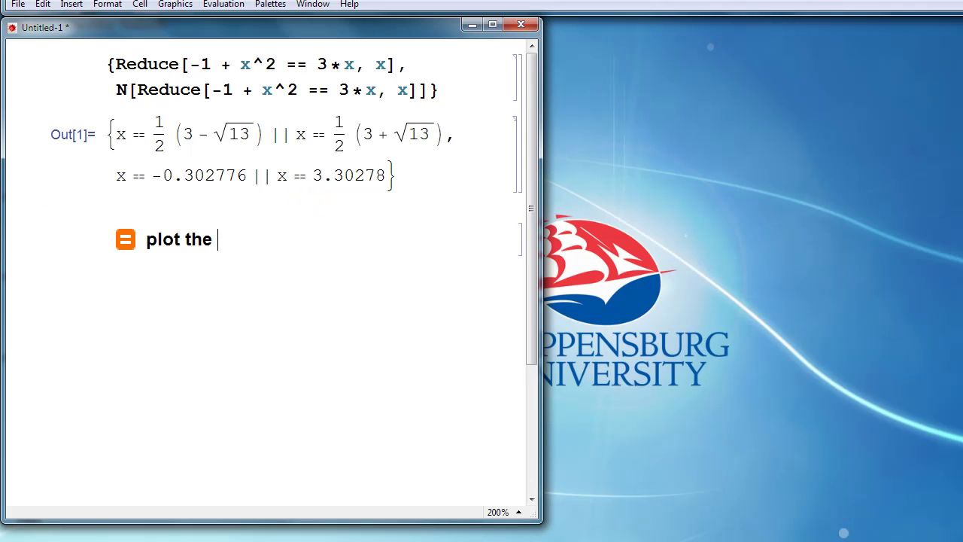
{"action": "type", "text": "function y=x"}
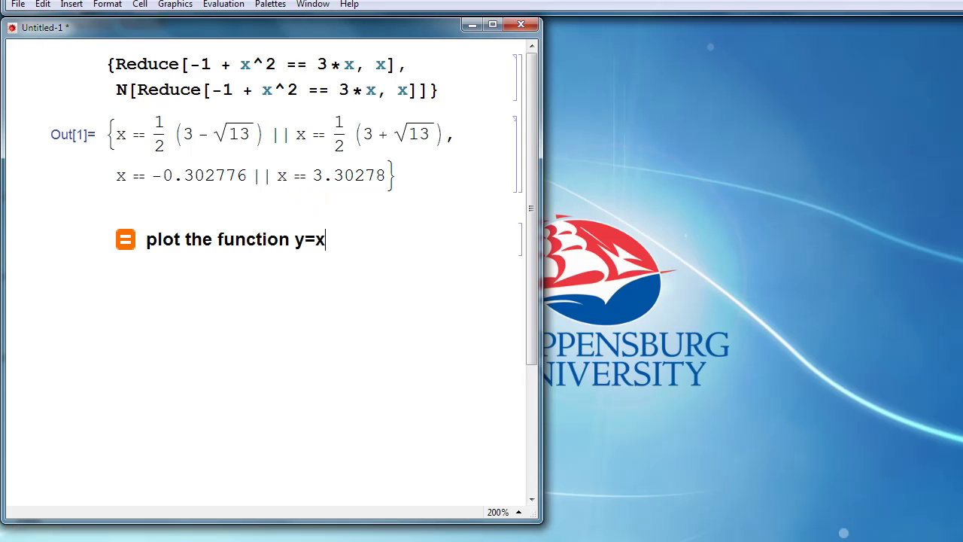
{"action": "type", "text": "^2"}
{"action": "key", "text": "shift+Return"}
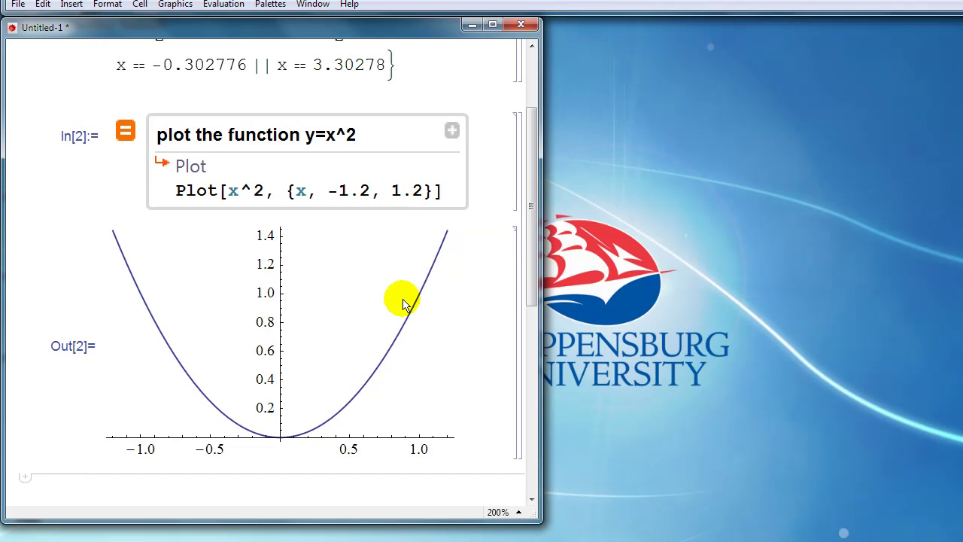
- Convert the query to Plot[x^2, ...] code and change the range to {x, -5, 5}
{"action": "left_click", "coordinate": [320, 191]}
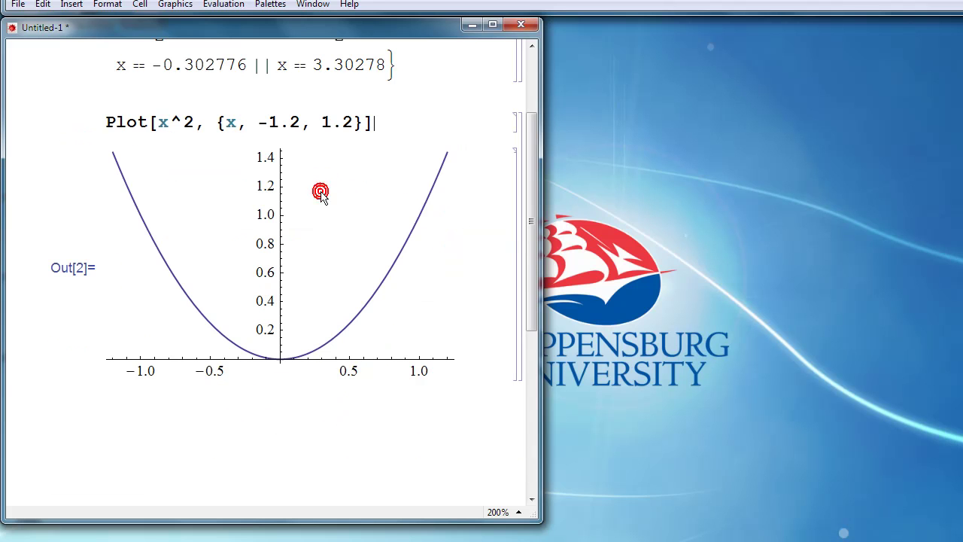
{"action": "left_click", "coordinate": [290, 124]}
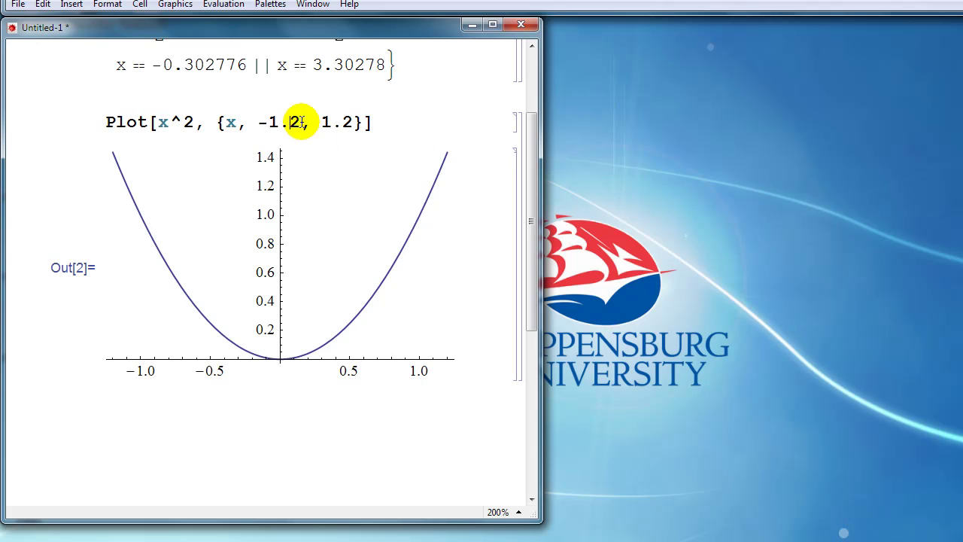
{"action": "left_click", "coordinate": [303, 125]}
{"action": "key", "text": "BackSpace"}
{"action": "key", "text": "BackSpace"}
{"action": "key", "text": "BackSpace"}
{"action": "type", "text": "5"}
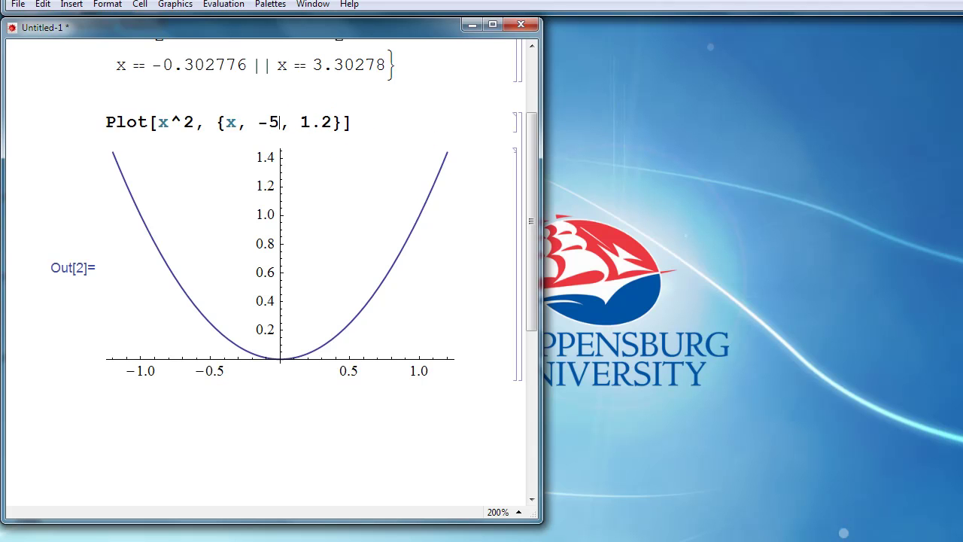
{"action": "key", "text": "BackSpace"}
{"action": "key", "text": "BackSpace"}
{"action": "key", "text": "BackSpace"}
{"action": "type", "text": "5"}
{"action": "key", "text": "shift+Return"}
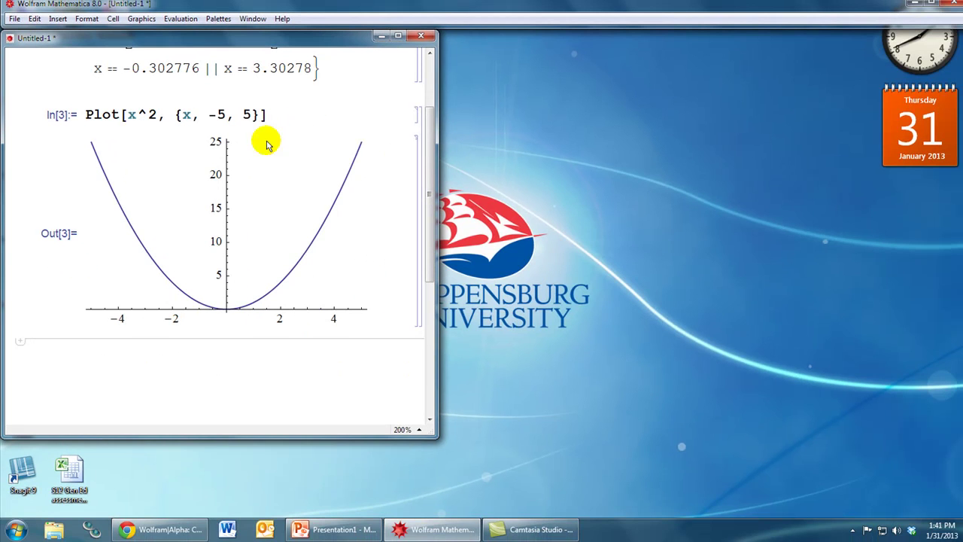
- Search 'plot y=x^2' on Wolfram|Alpha in the browser
{"action": "left_click", "coordinate": [164, 531]}
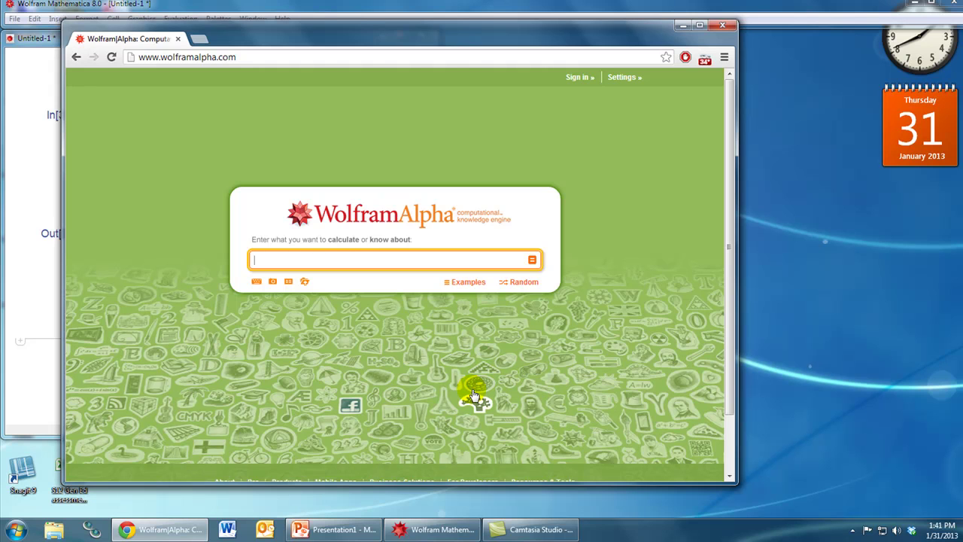
{"action": "type", "text": "plot y=x^2"}
{"action": "key", "text": "Return"}
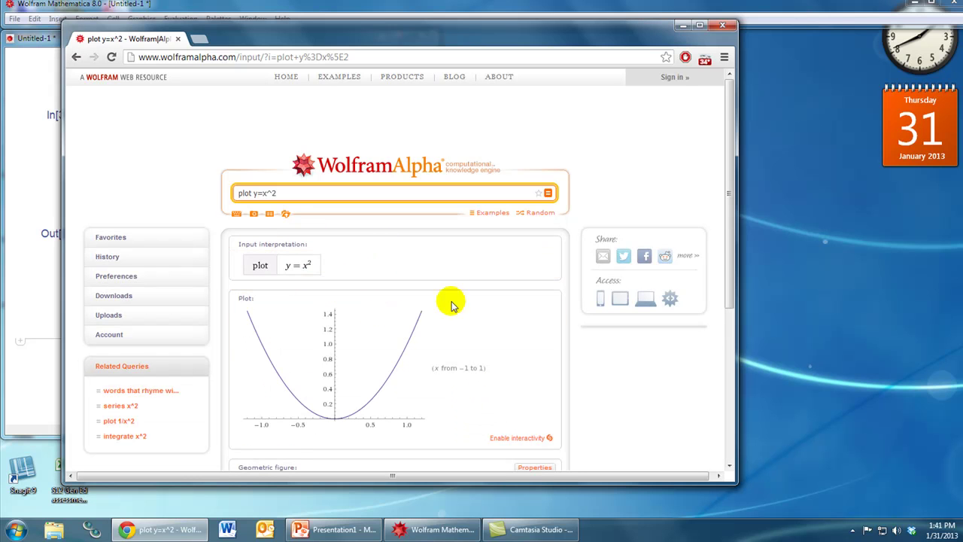
{"action": "scroll", "coordinate": [559, 340], "scroll_direction": "down", "scroll_amount": 3}
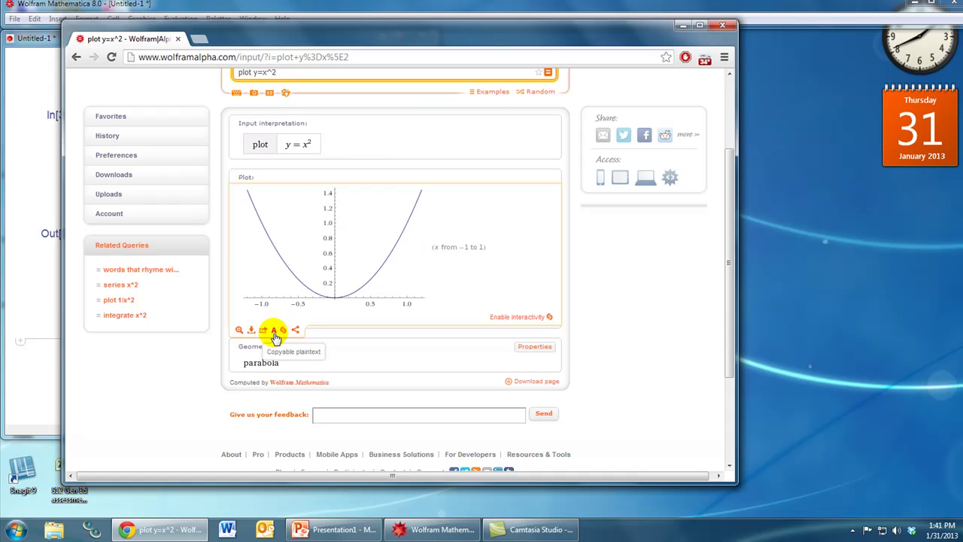
- Reveal and copy the Mathematica plaintext input Plot[x^2, {x, -1.2, 1.2}]
{"action": "left_click", "coordinate": [274, 334]}
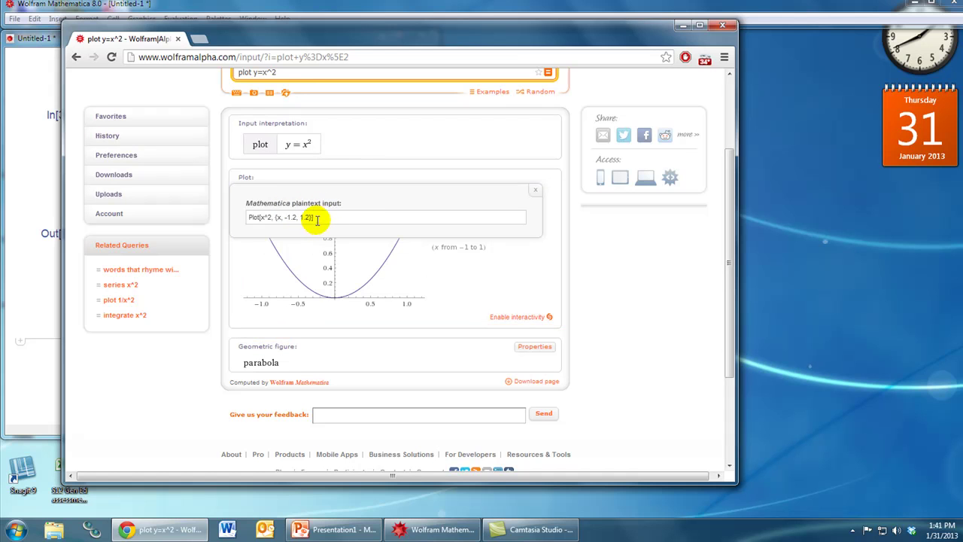
{"action": "left_click_drag", "start_coordinate": [314, 218], "coordinate": [244, 219]}
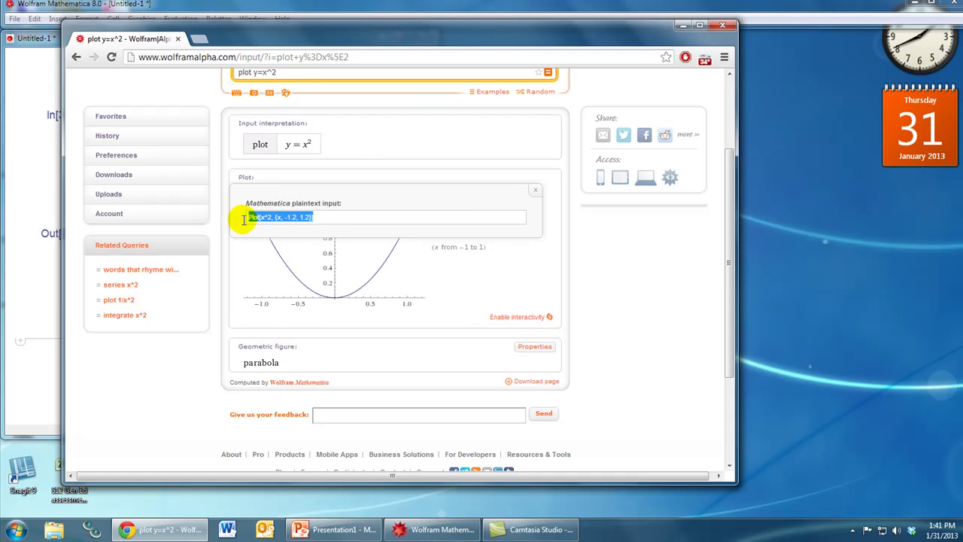
{"action": "right_click", "coordinate": [302, 218]}
{"action": "left_click", "coordinate": [336, 231]}
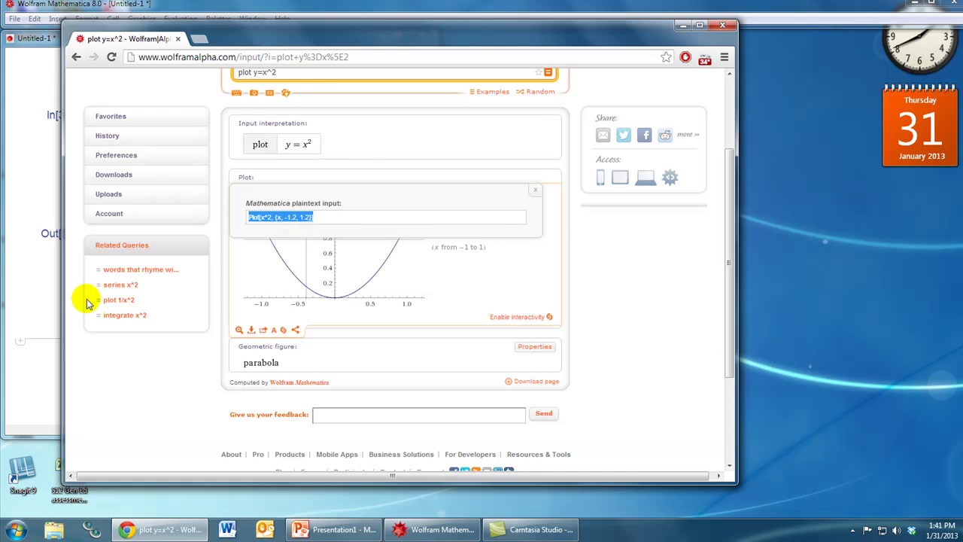
- Paste Plot[x^2, {x, -1.2, 1.2}] into the notebook and evaluate it as In[4]
{"action": "left_click", "coordinate": [34, 350]}
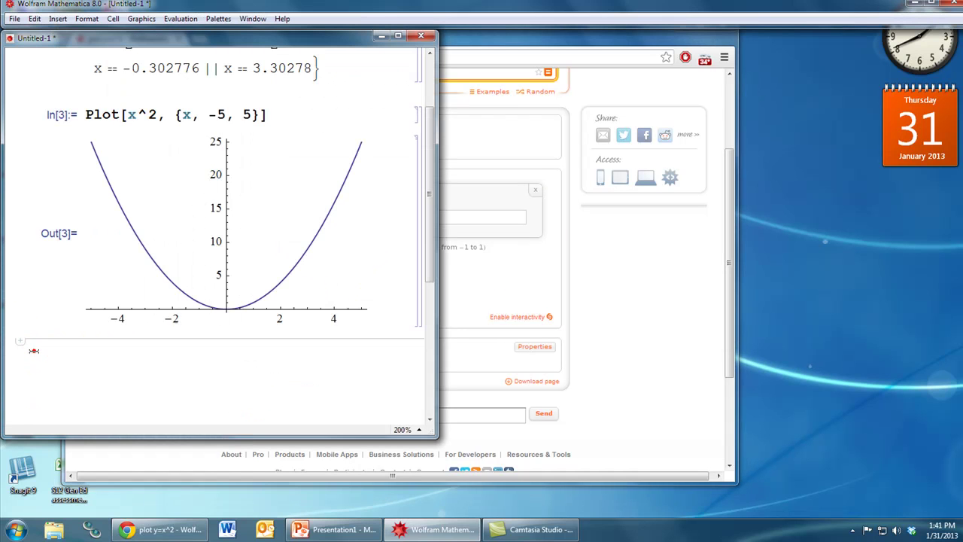
{"action": "right_click", "coordinate": [89, 340]}
{"action": "left_click", "coordinate": [113, 347]}
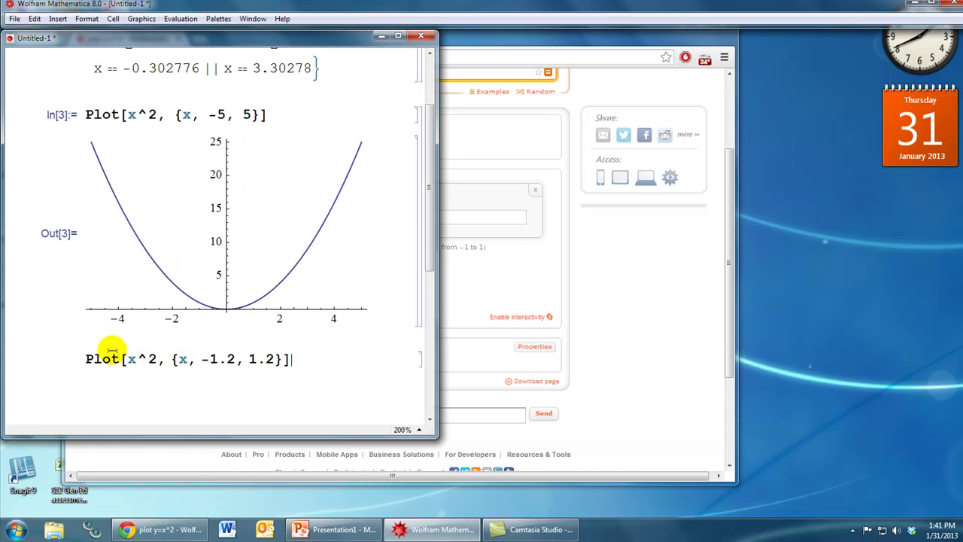
{"action": "key", "text": "shift+Return"}
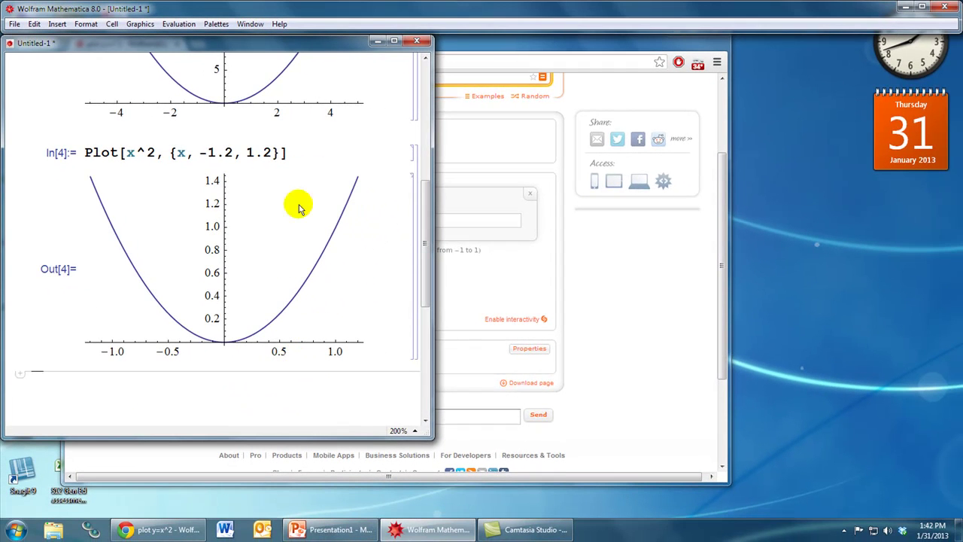
- Open the Documentation Center from the Help menu and search for 'plot'
{"action": "left_click", "coordinate": [280, 24]}
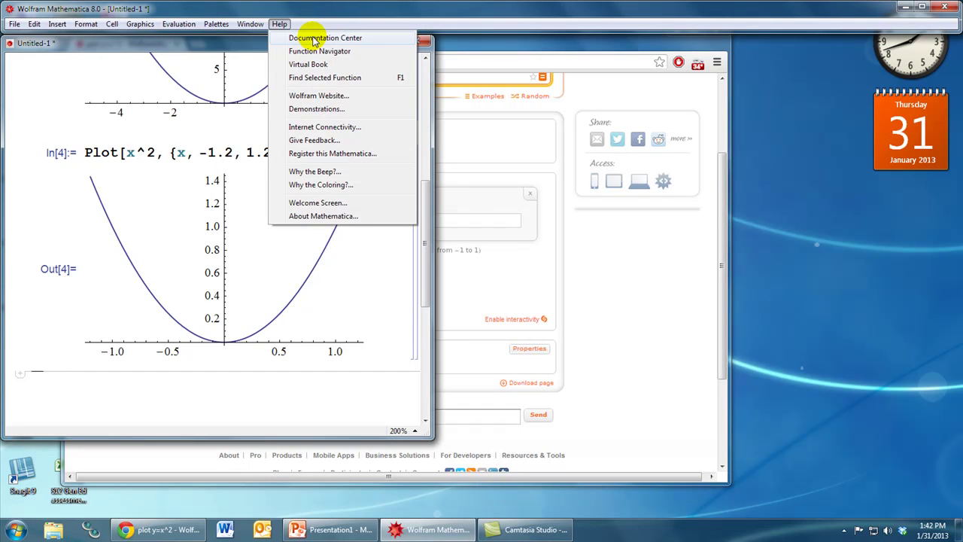
{"action": "left_click", "coordinate": [314, 39]}
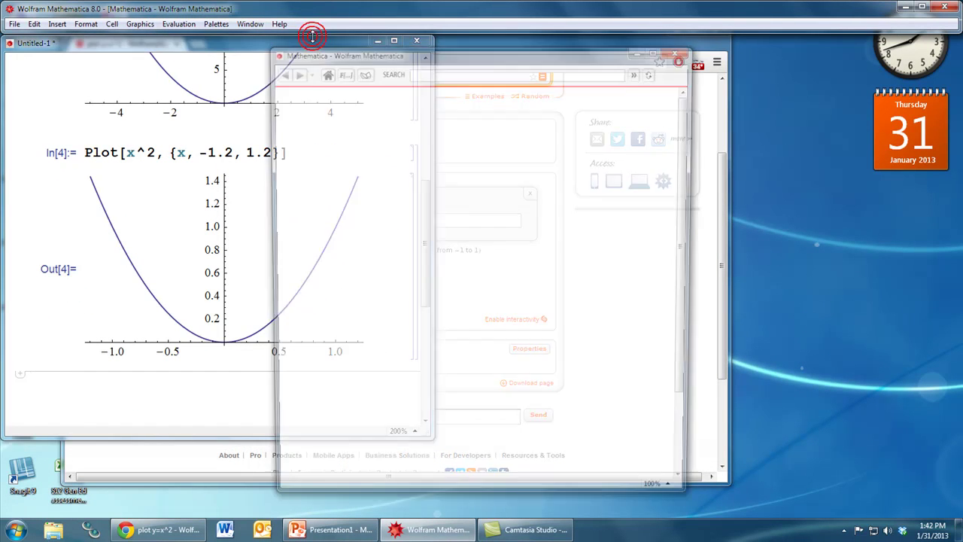
{"action": "left_click", "coordinate": [407, 71]}
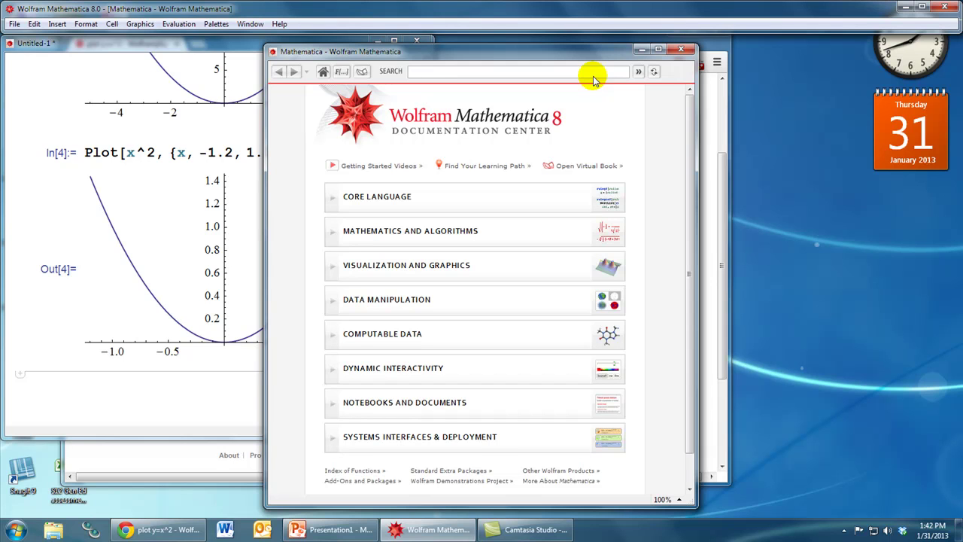
{"action": "type", "text": "plot"}
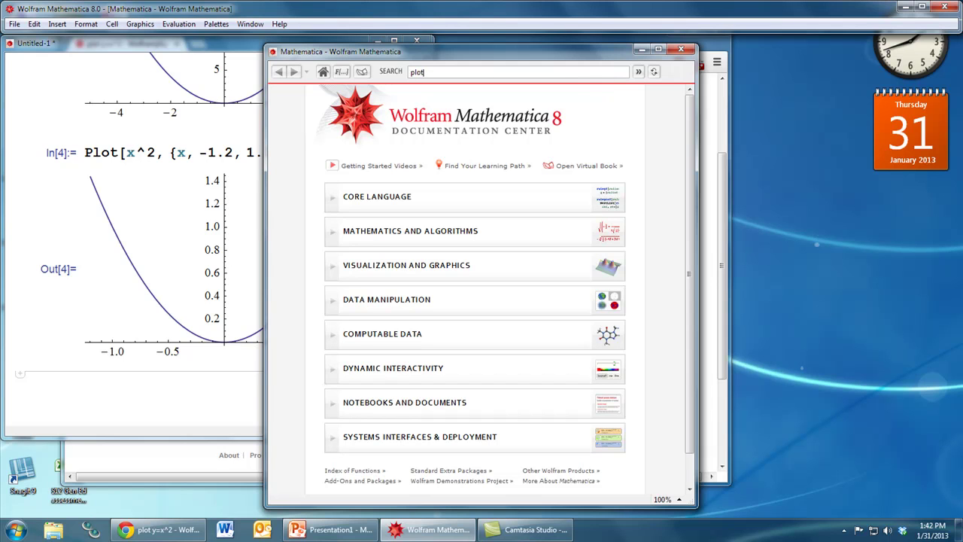
{"action": "key", "text": "Return"}
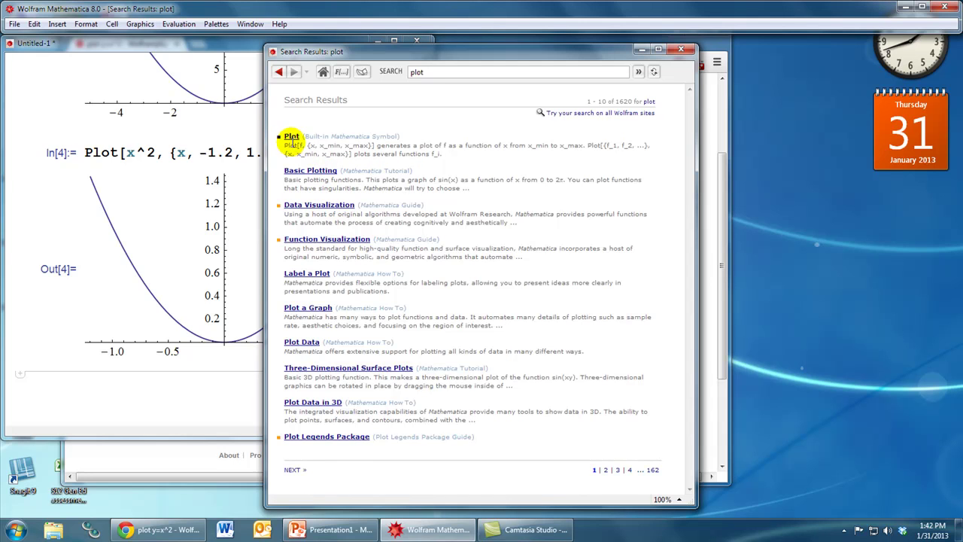
- Open the Plot reference page at 150% zoom in a wider window, scrolled to Basic Examples
{"action": "left_click", "coordinate": [288, 136]}
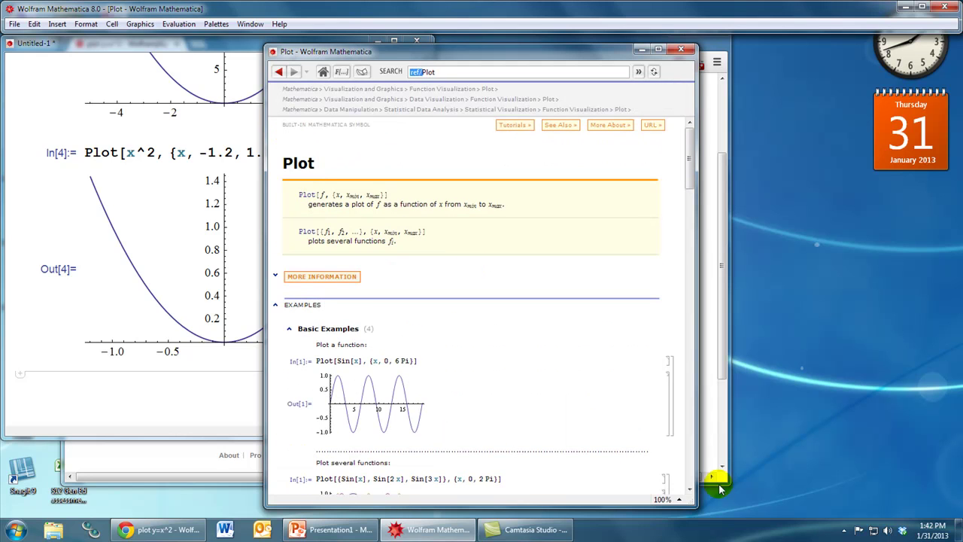
{"action": "left_click", "coordinate": [671, 499]}
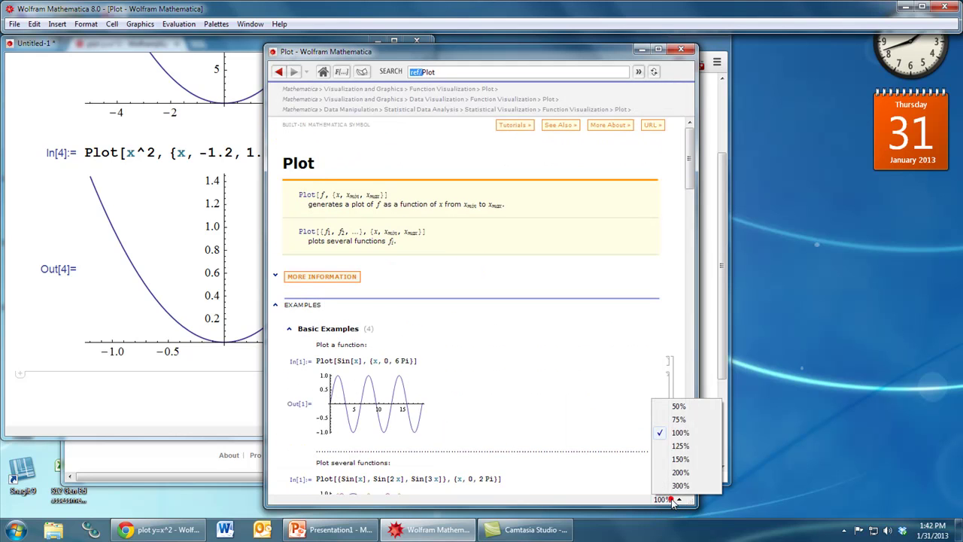
{"action": "left_click", "coordinate": [681, 458]}
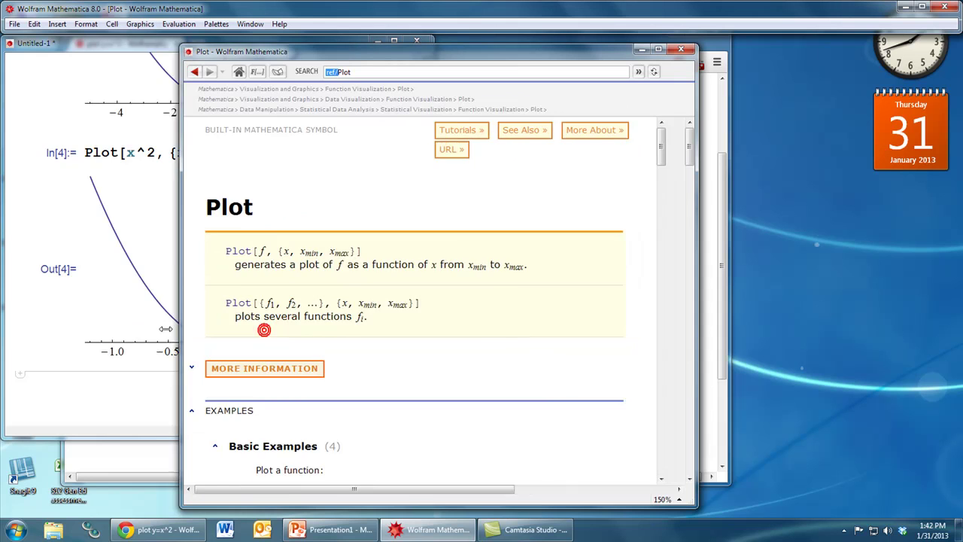
{"action": "left_click_drag", "start_coordinate": [263, 329], "coordinate": [127, 329]}
{"action": "scroll", "coordinate": [544, 308], "scroll_direction": "down", "scroll_amount": 3}
{"action": "scroll", "coordinate": [544, 307], "scroll_direction": "down", "scroll_amount": 3}
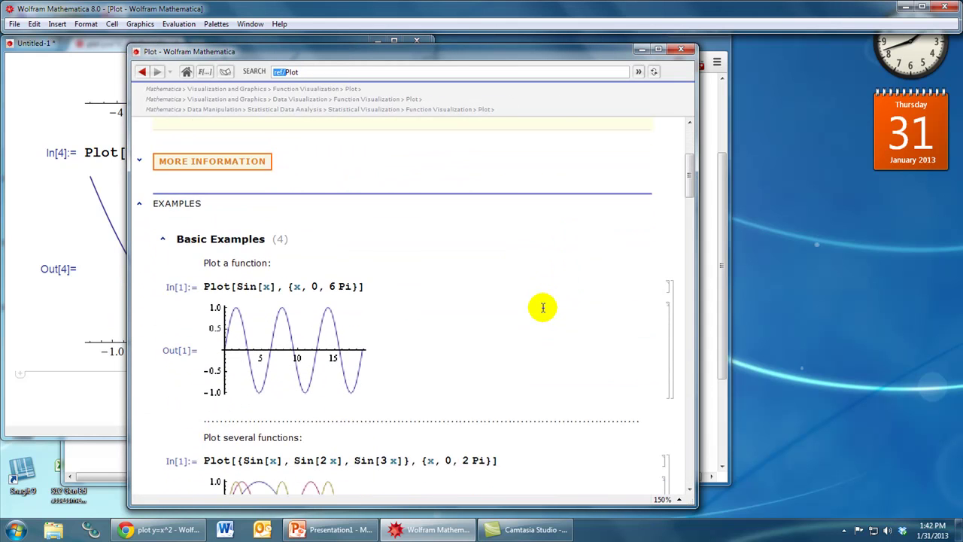
{"action": "scroll", "coordinate": [543, 307], "scroll_direction": "down", "scroll_amount": 1}
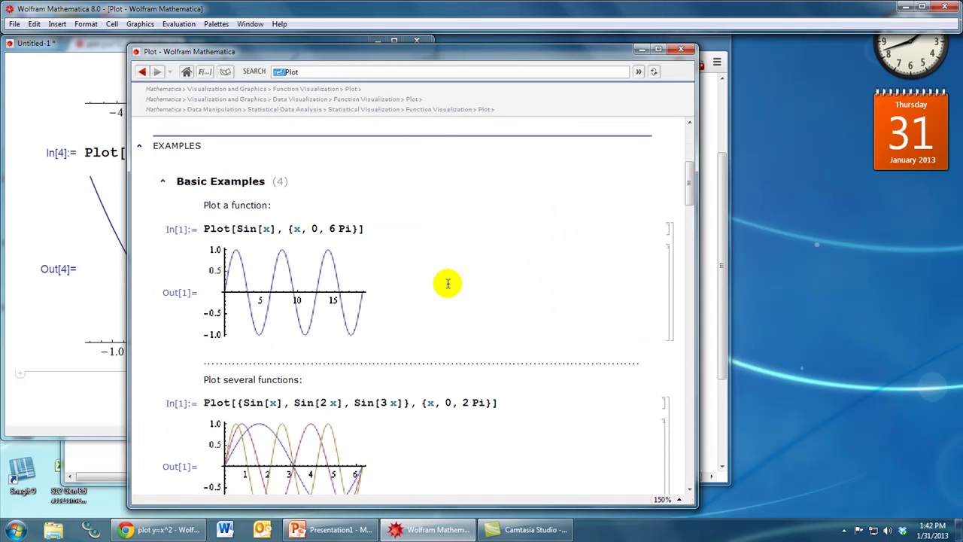
- Edit the first example to Plot[Sin[x], {x, 0, 8 Pi}] and re-evaluate it
{"action": "left_click", "coordinate": [335, 229]}
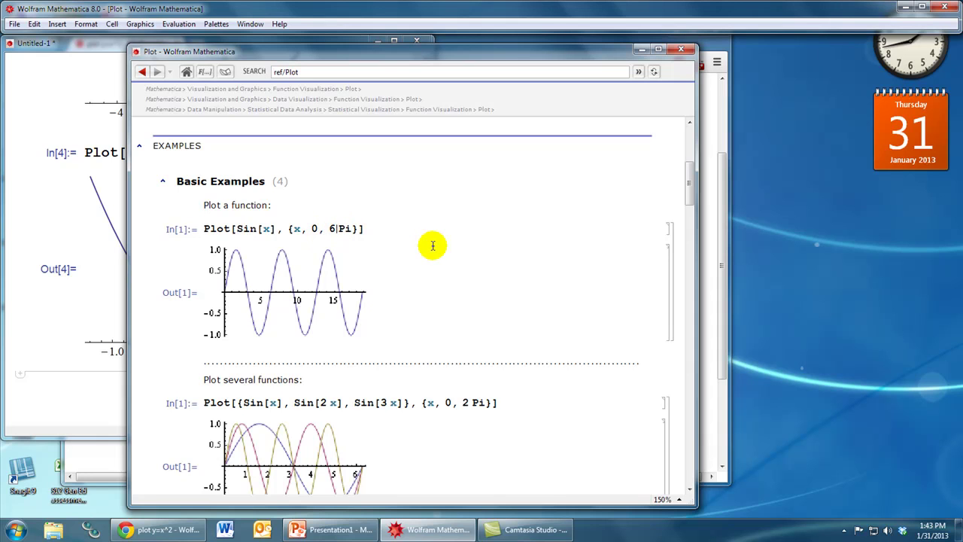
{"action": "key", "text": "BackSpace"}
{"action": "type", "text": "8"}
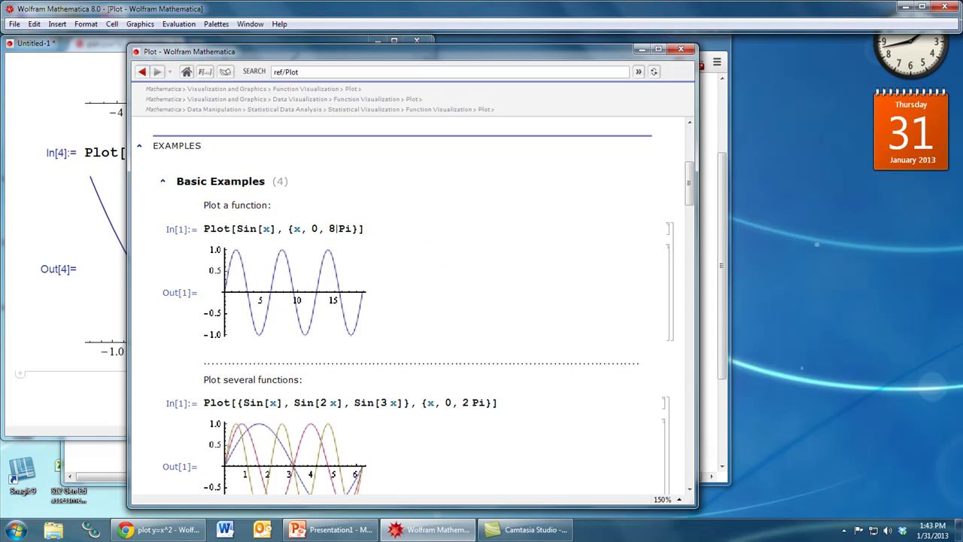
{"action": "key", "text": "shift+Return"}
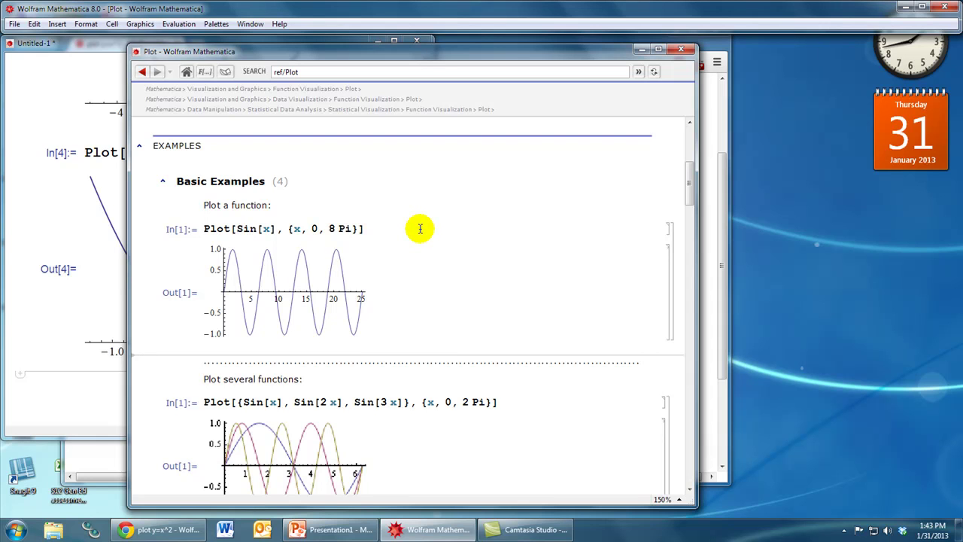
- Go back to the search results and reopen the Plot page to restore the 6 Pi example
{"action": "left_click", "coordinate": [140, 73]}
{"action": "left_click", "coordinate": [161, 155]}
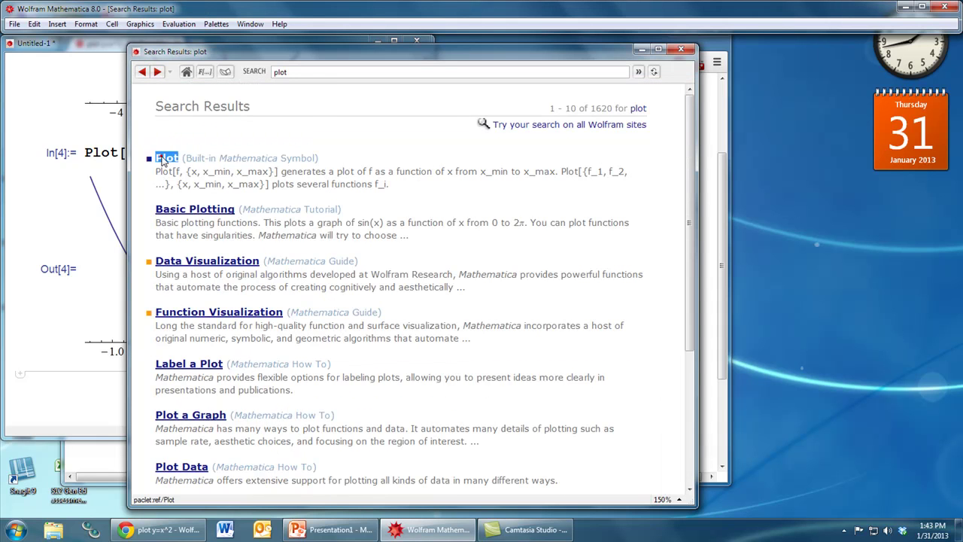
{"action": "scroll", "coordinate": [437, 262], "scroll_direction": "down", "scroll_amount": 5}
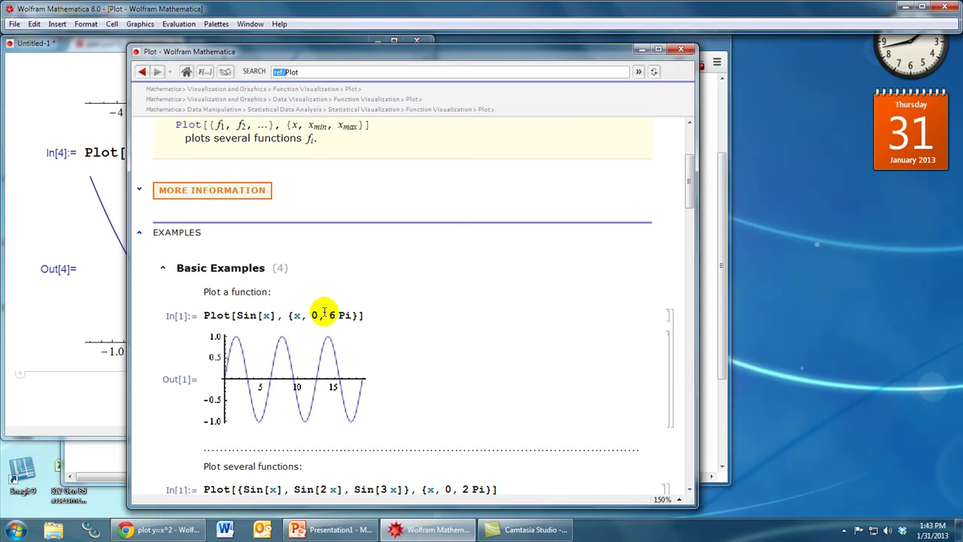